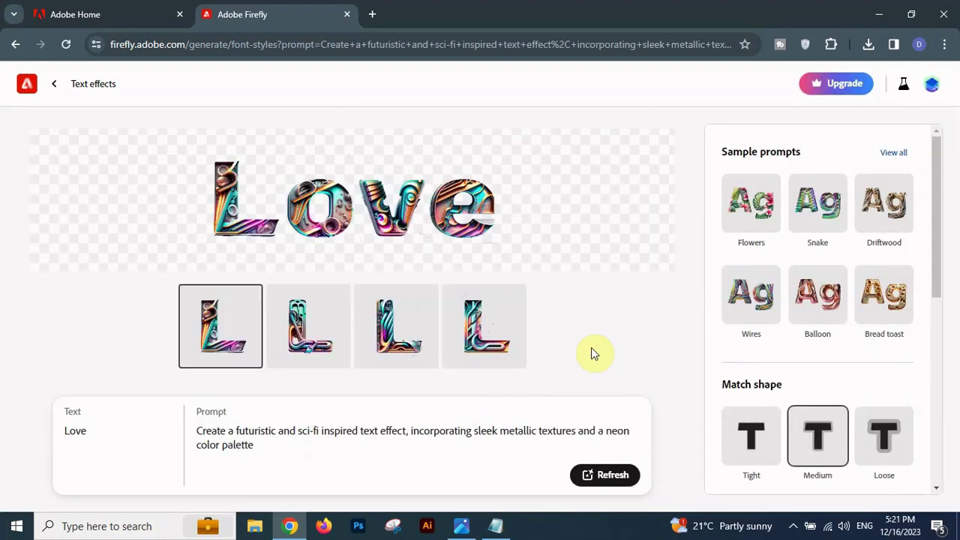
# Try a violet and a pale lavender background colour for the Love text effect, regenerating the result with each
pyautogui.scroll(-10, 771, 423)
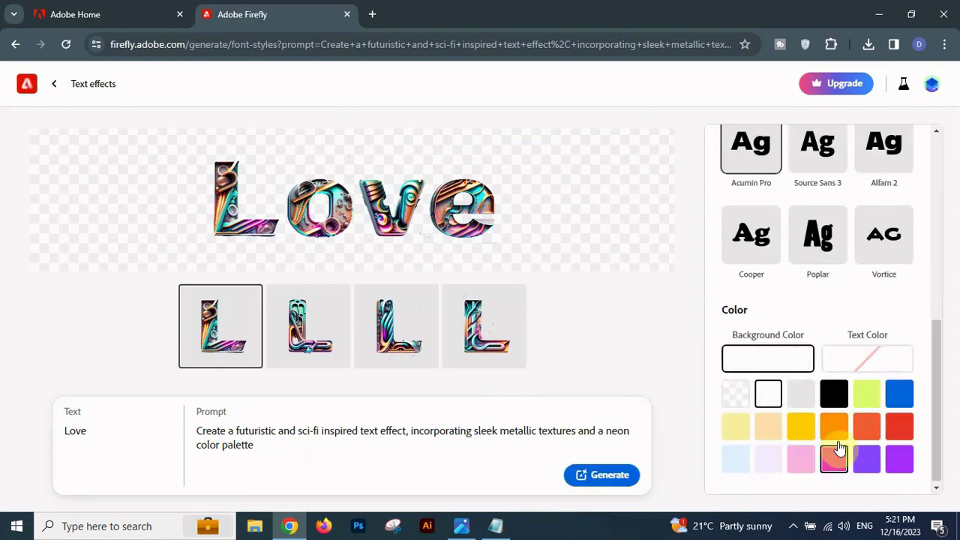
pyautogui.click(867, 460)
pyautogui.click(611, 477)
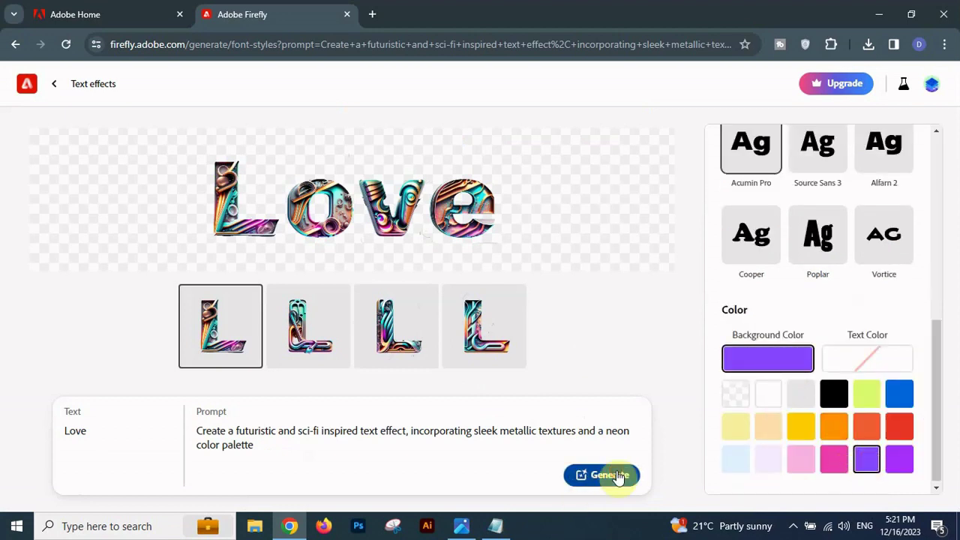
pyautogui.click(766, 465)
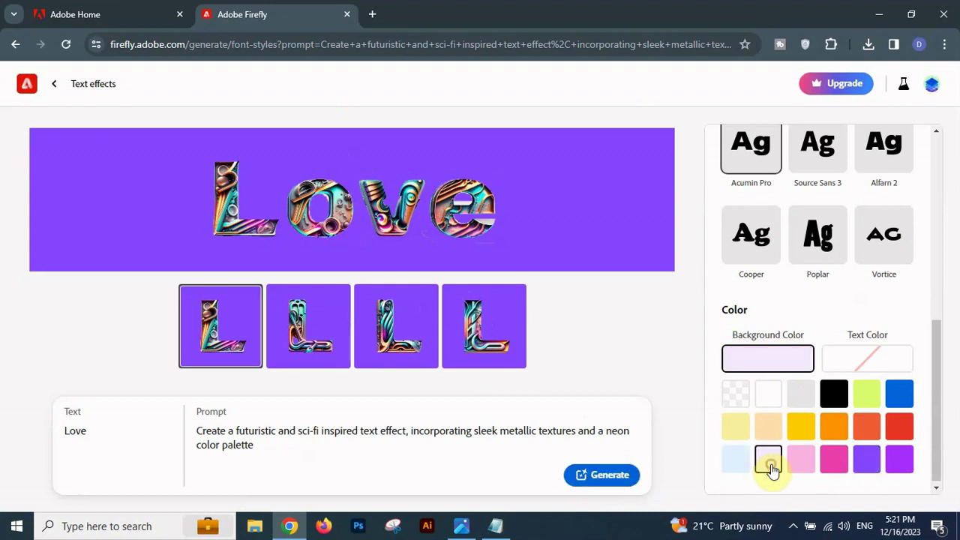
pyautogui.click(625, 478)
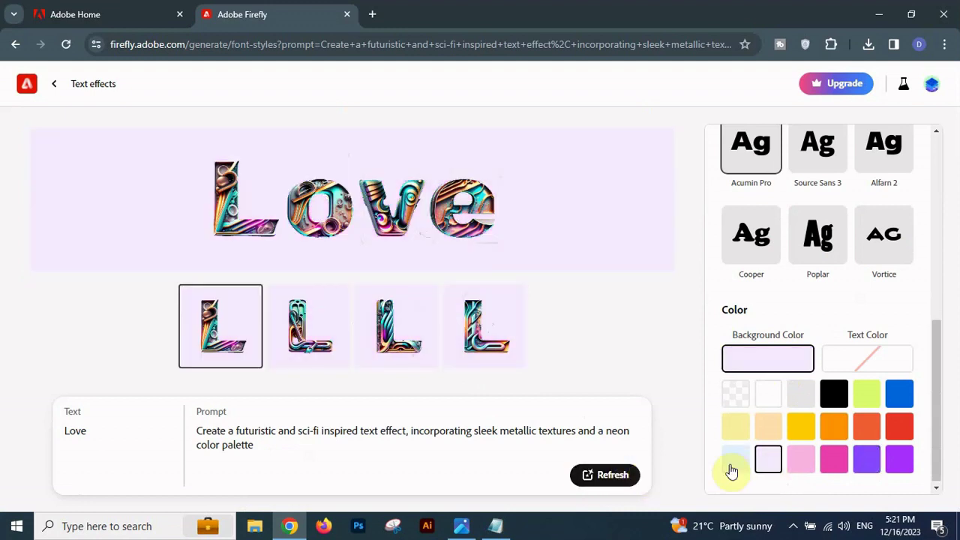
# Give the Love text effect a light pink background and an orange text colour, regenerating the result
pyautogui.click(800, 459)
pyautogui.click(604, 477)
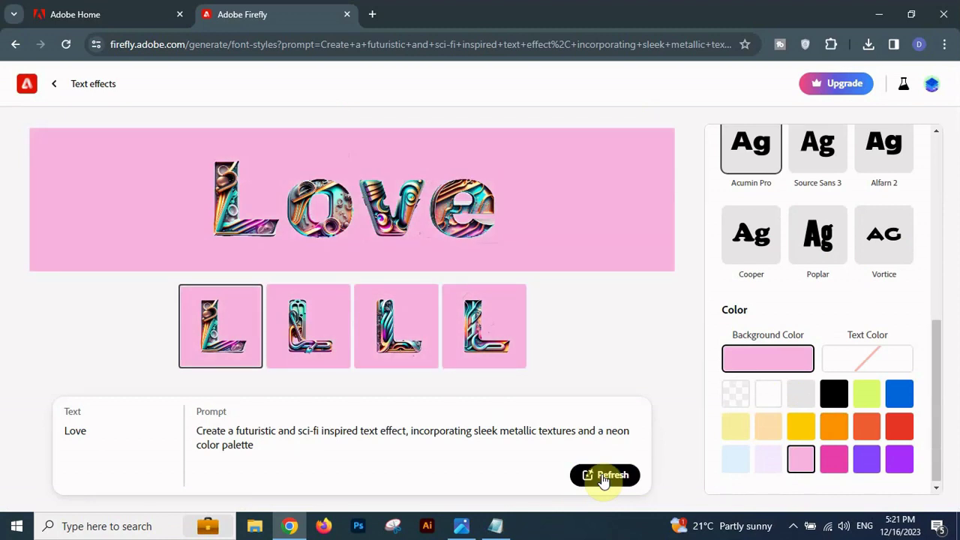
pyautogui.click(870, 359)
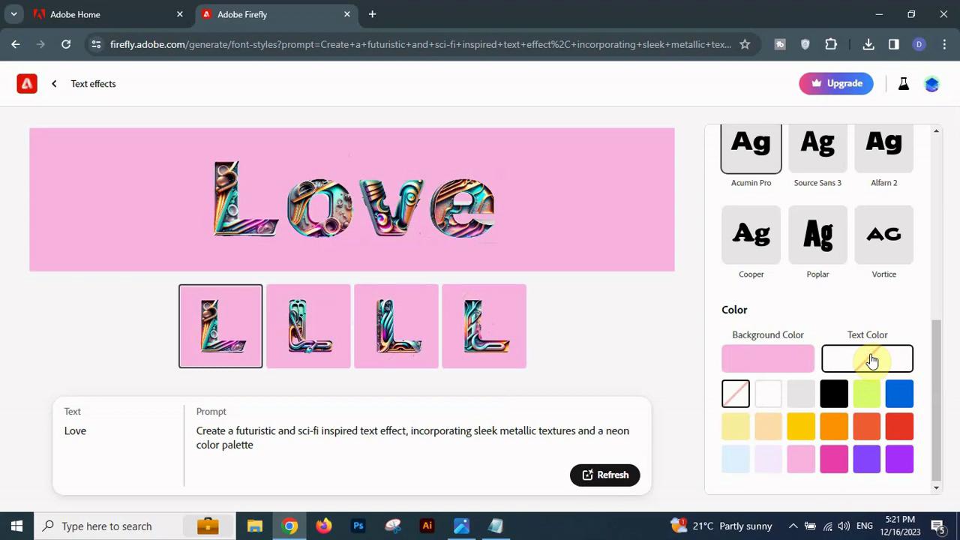
pyautogui.click(832, 427)
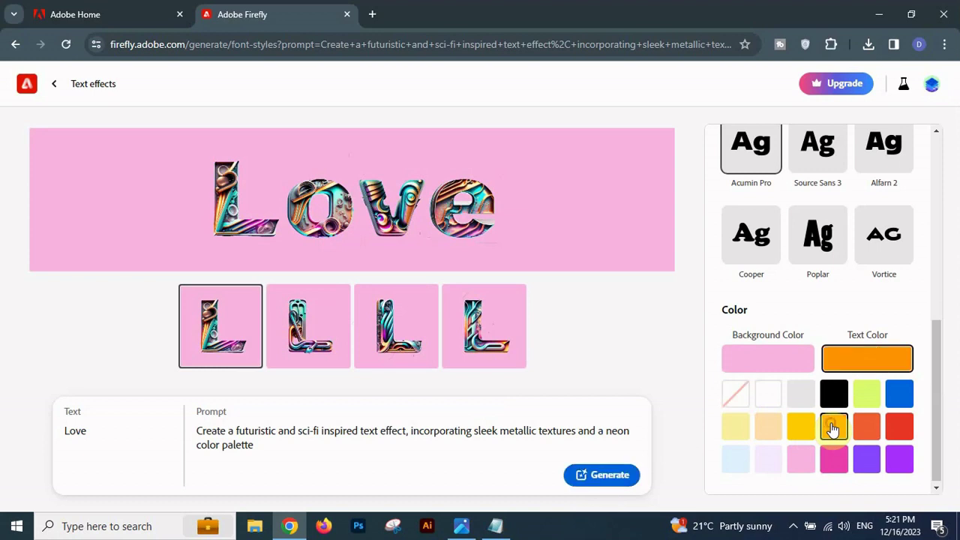
pyautogui.click(607, 480)
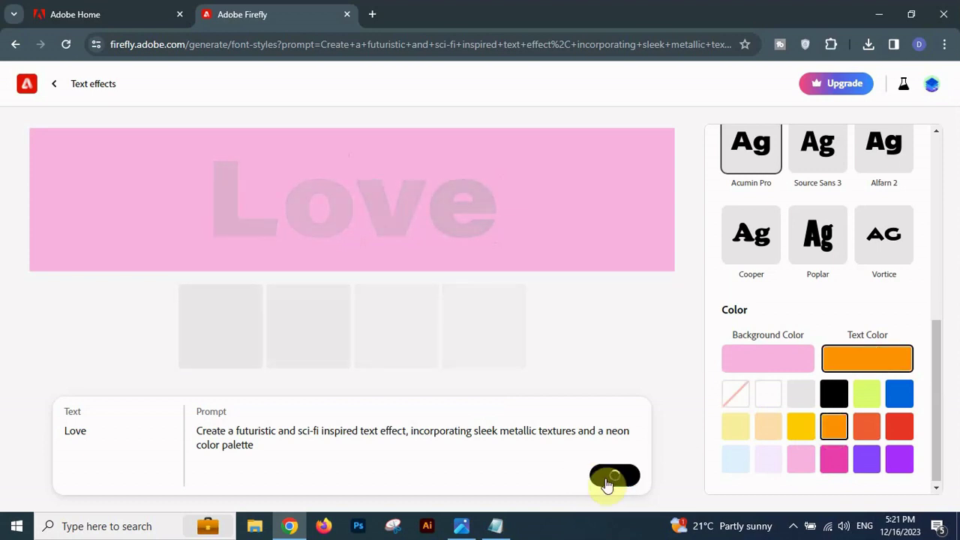
# Download the generated Love text effect image
pyautogui.click(627, 150)
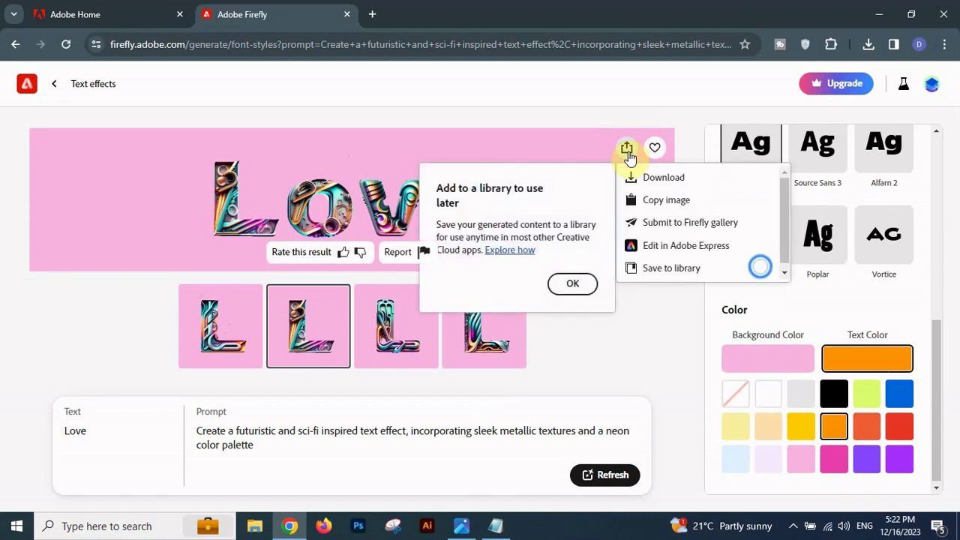
pyautogui.click(652, 180)
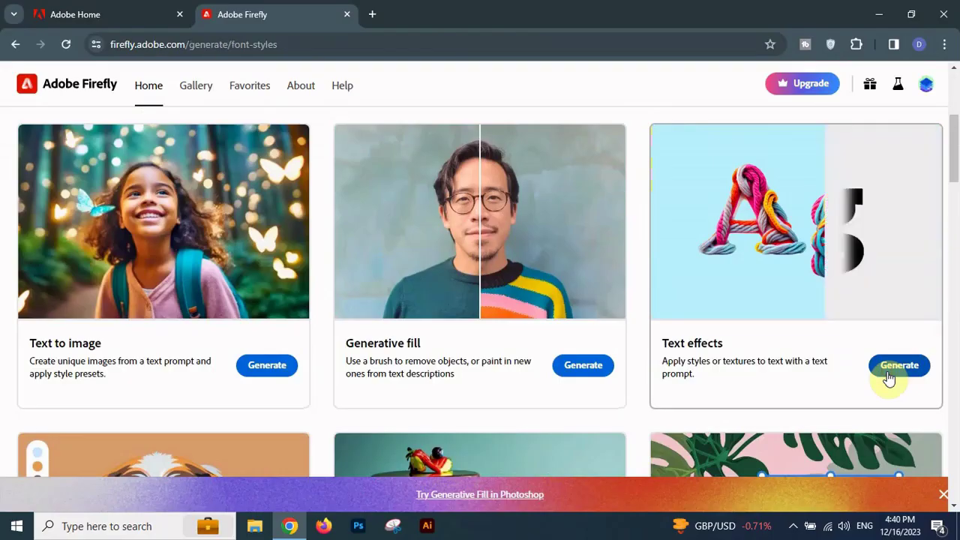
# Open the Text effects generator and start from the sequins sample in the gallery
pyautogui.click(896, 368)
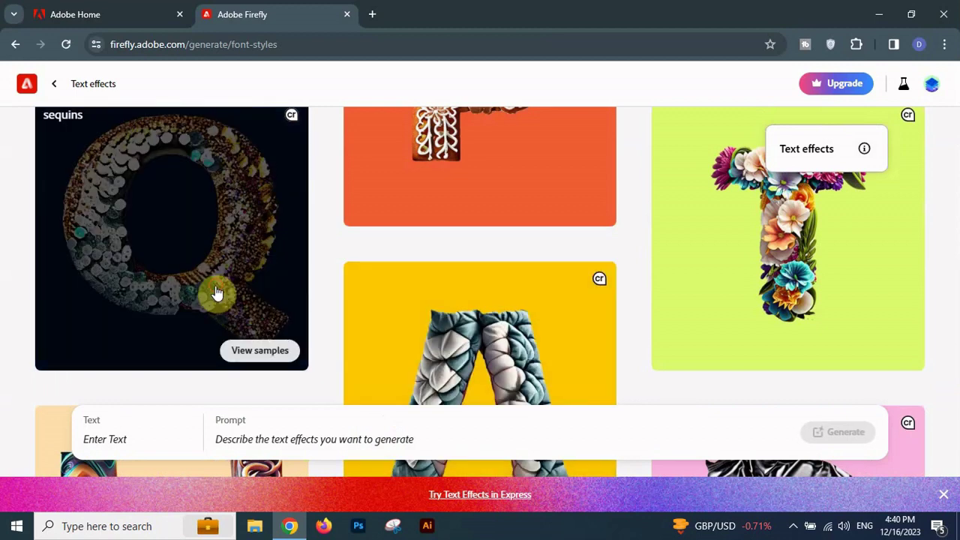
pyautogui.click(216, 293)
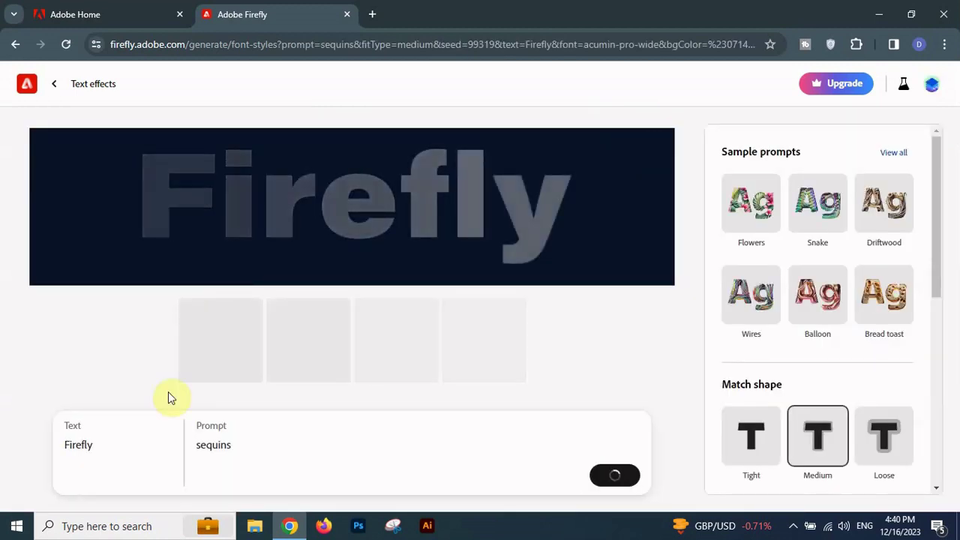
# Replace the sample text with "Happy New Year 2024" and generate the sequins effect
pyautogui.moveTo(111, 450); pyautogui.dragTo(49, 454)
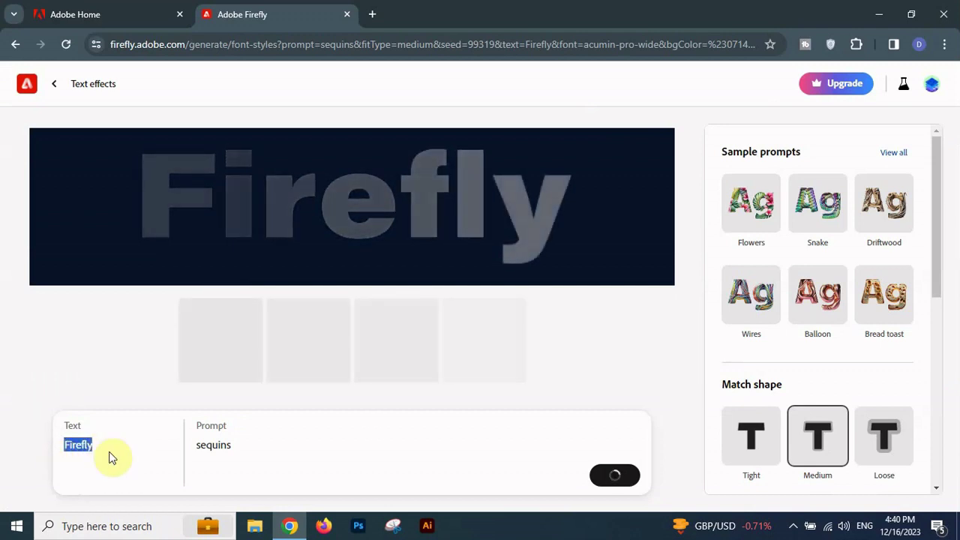
pyautogui.write('Happy New Year 202')
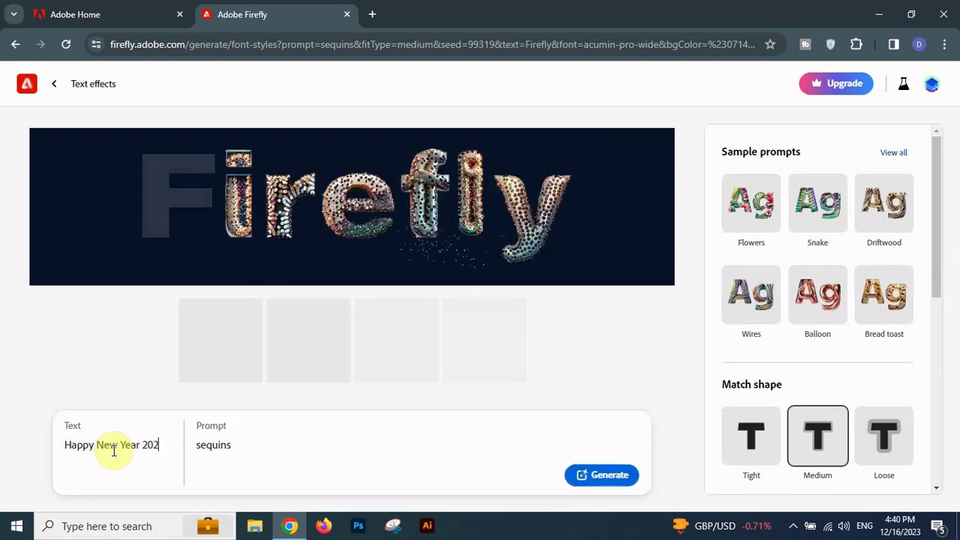
pyautogui.write('4')
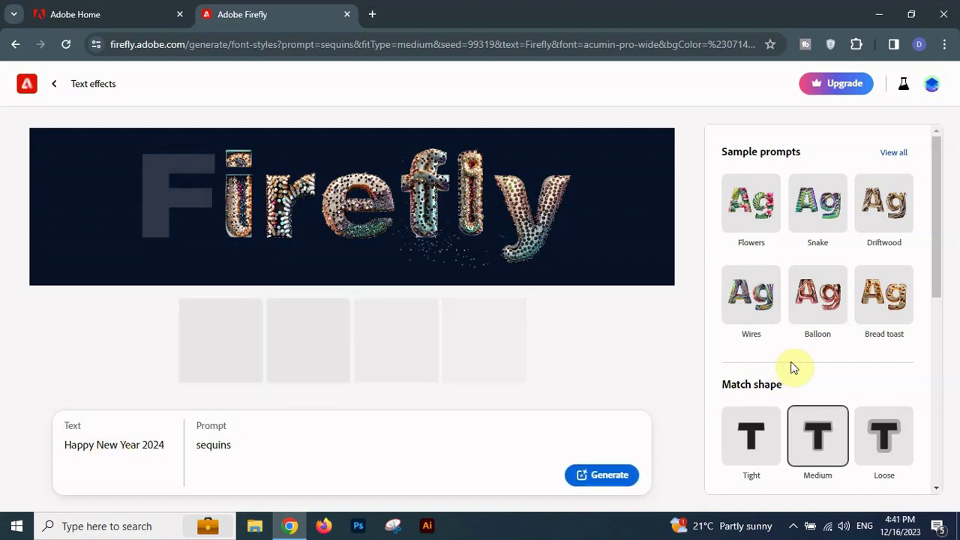
pyautogui.click(607, 476)
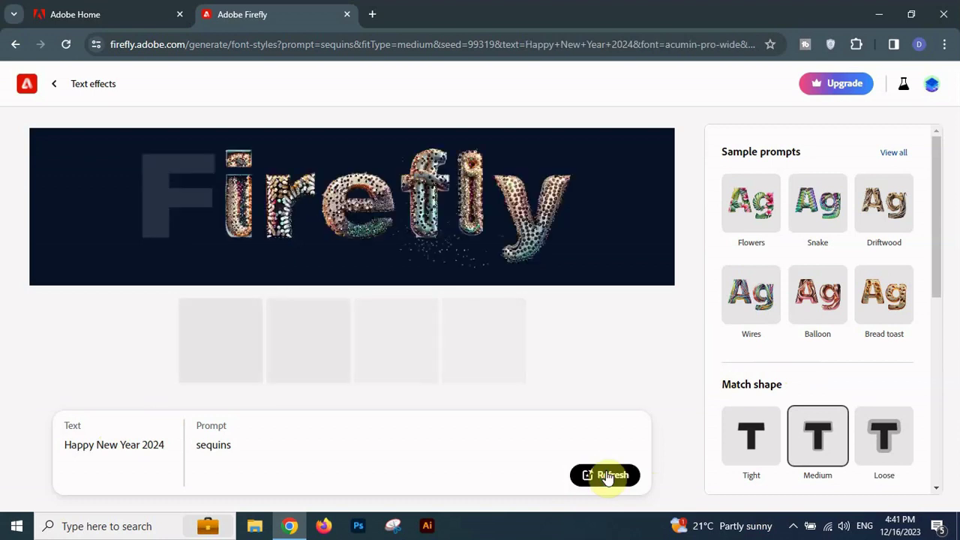
# Choose Source Sans 3 as the font for the Happy New Year 2024 text
pyautogui.scroll(-1, 784, 413)
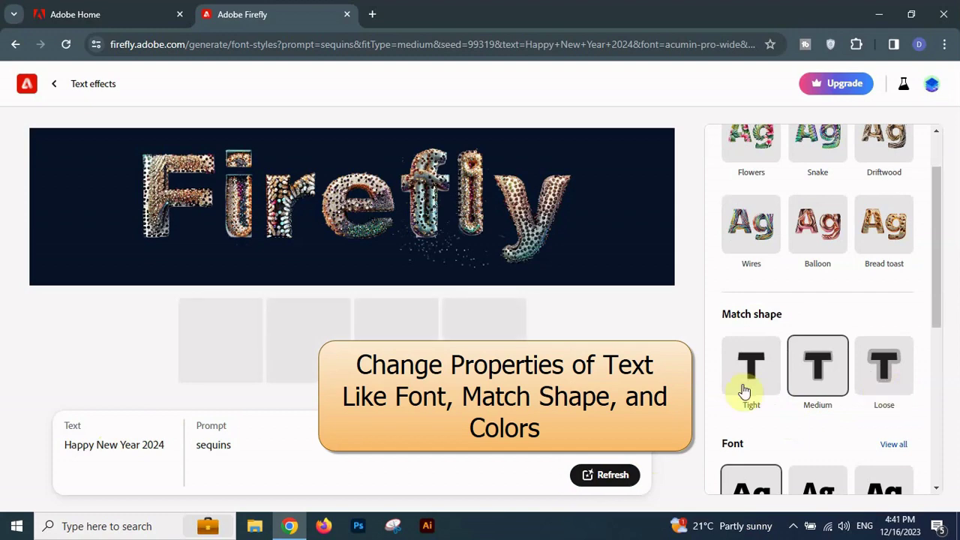
pyautogui.scroll(1, 799, 389)
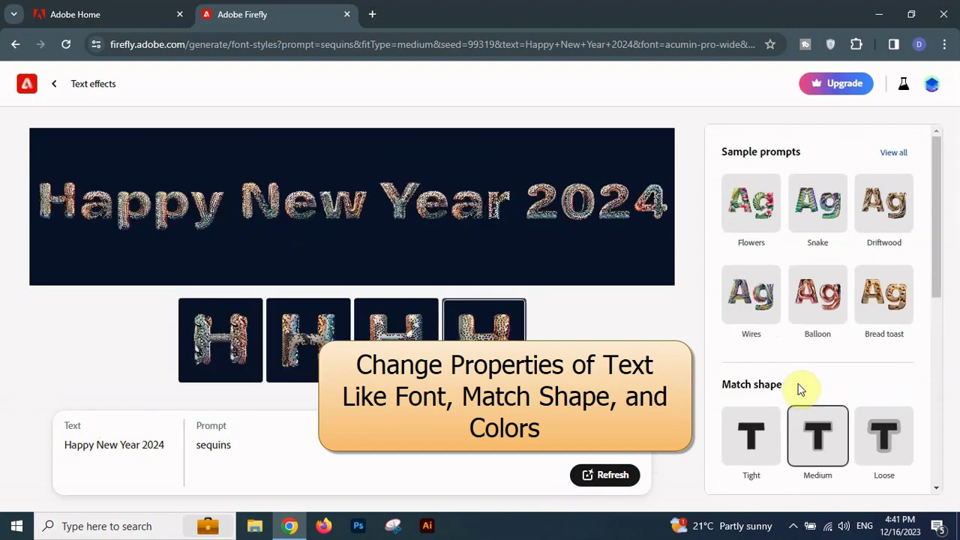
pyautogui.scroll(-2, 800, 388)
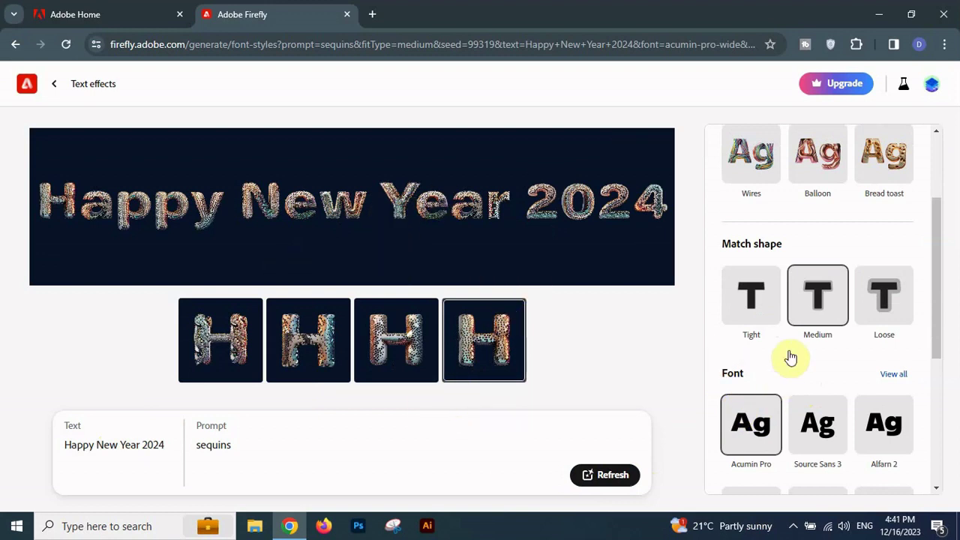
pyautogui.scroll(1, 791, 357)
pyautogui.scroll(-2, 792, 357)
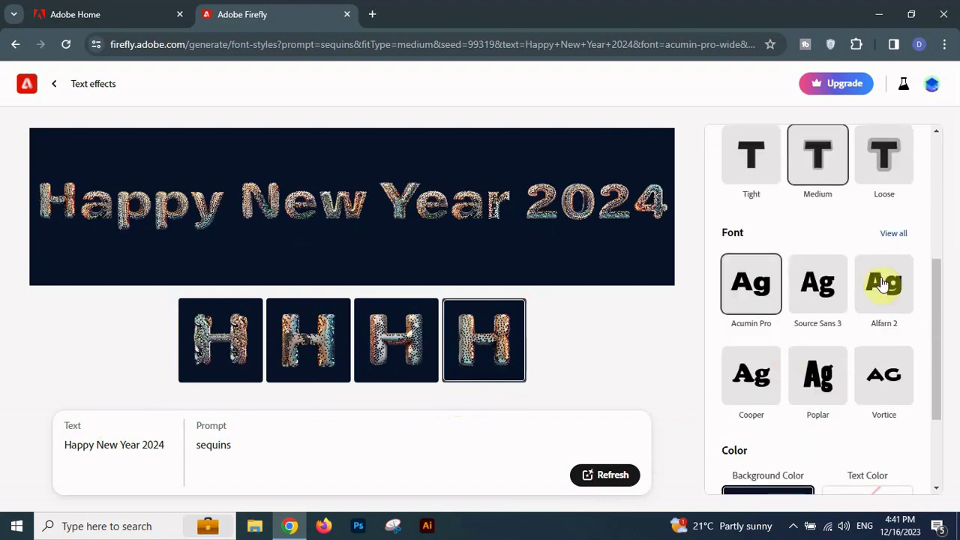
pyautogui.click(824, 300)
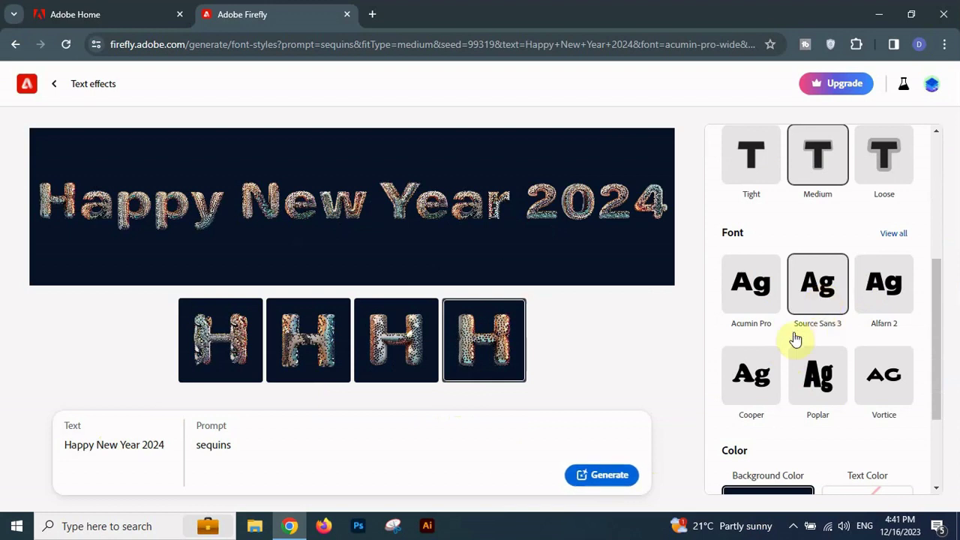
# Set the background colour to black and the text colour to red, and regenerate the text effect
pyautogui.scroll(-2, 825, 345)
pyautogui.click(865, 360)
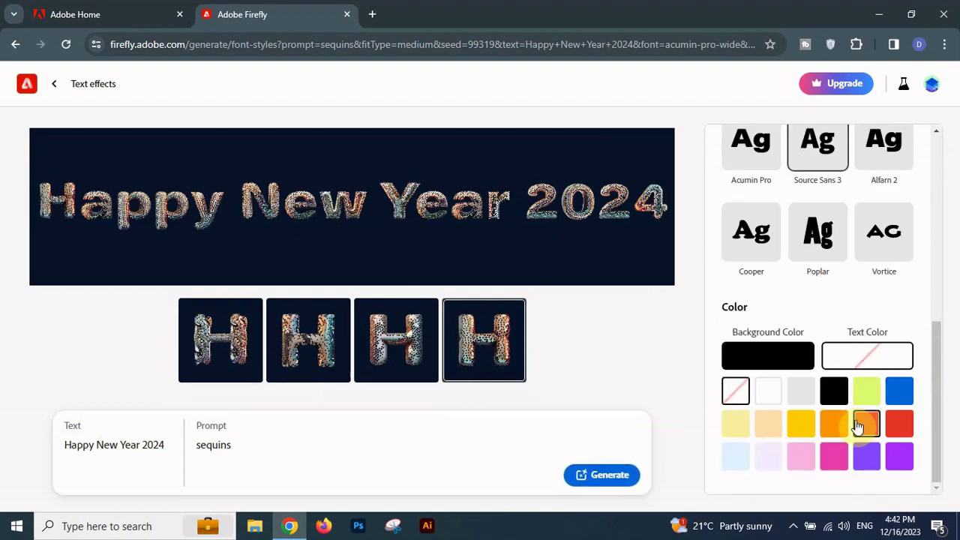
pyautogui.click(896, 425)
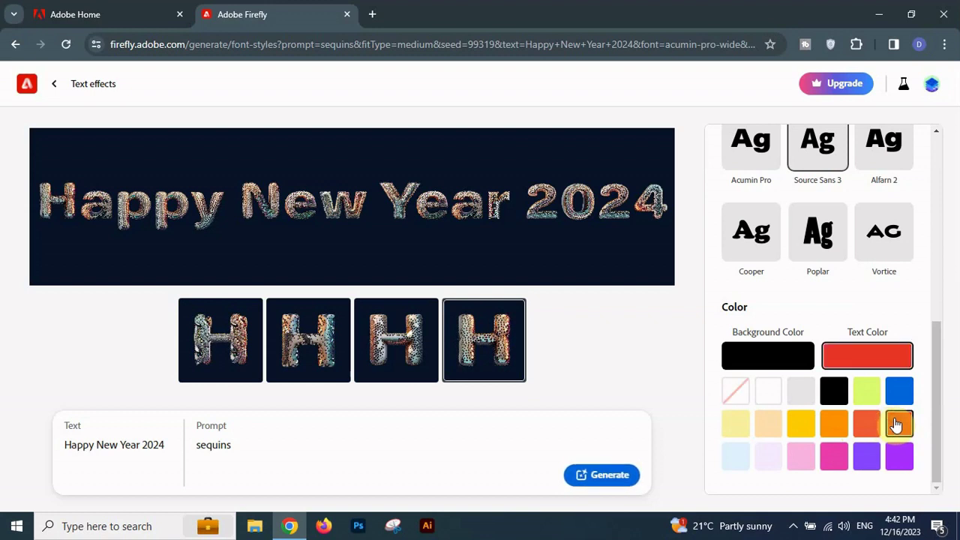
pyautogui.click(606, 483)
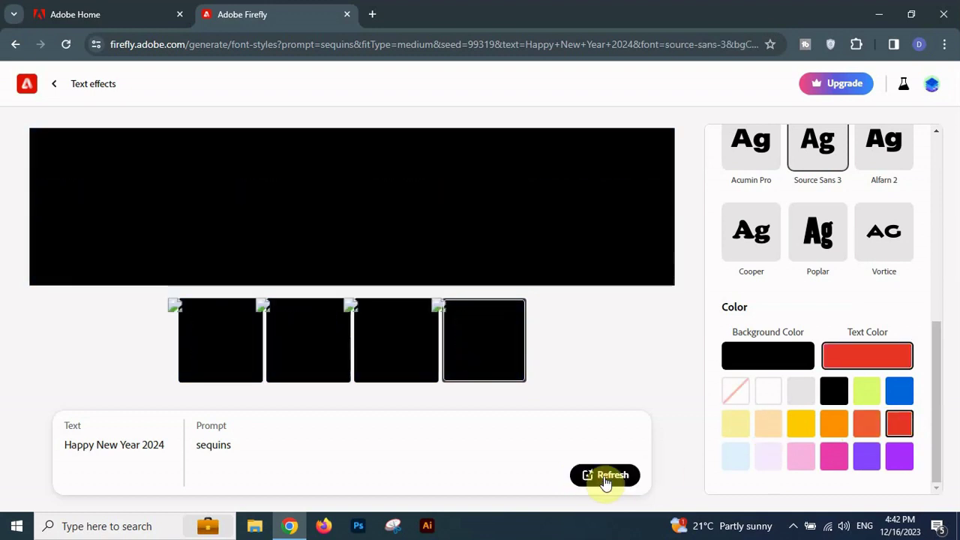
pyautogui.click(606, 482)
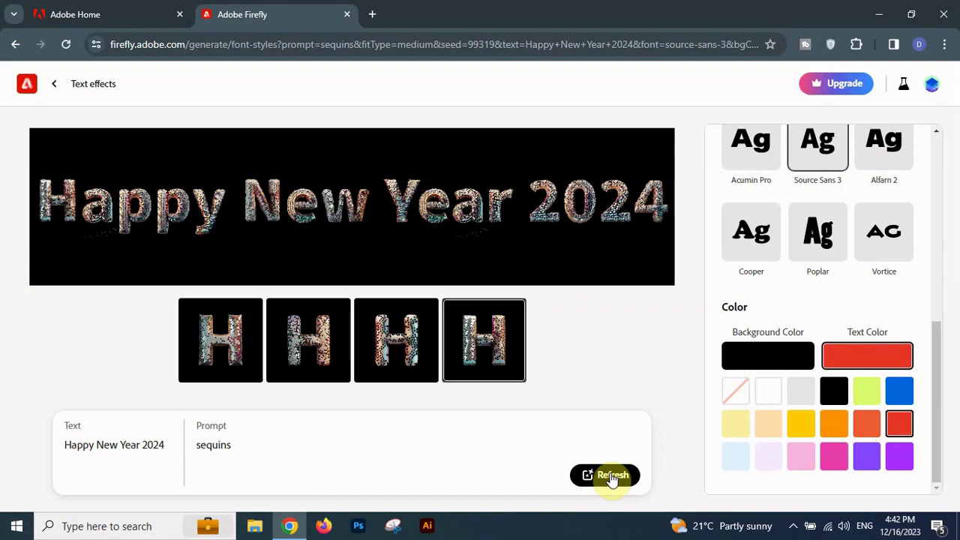
# Download the Happy New Year 2024 image, accepting the AI transparency notice with "Don't show this again" ticked, and open the downloaded file
pyautogui.moveTo(365, 229)
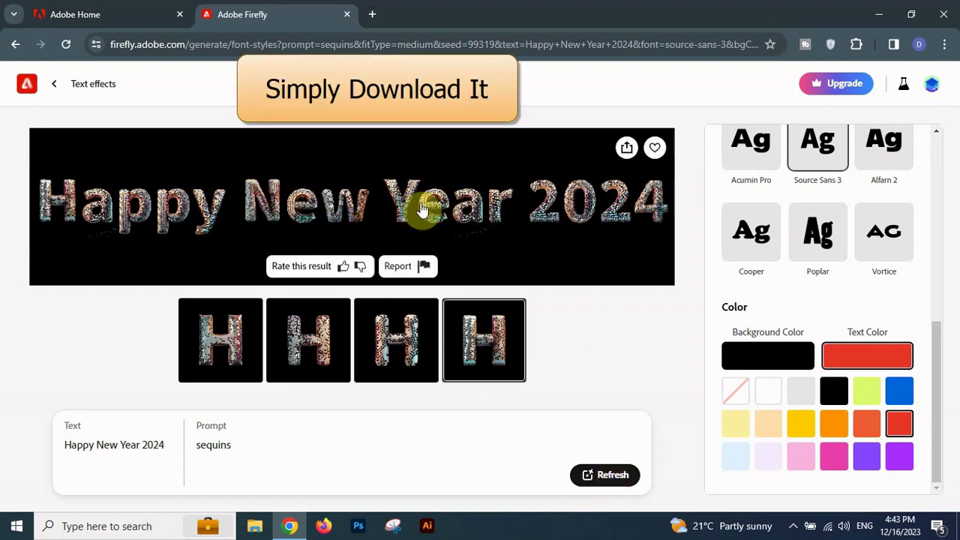
pyautogui.click(626, 149)
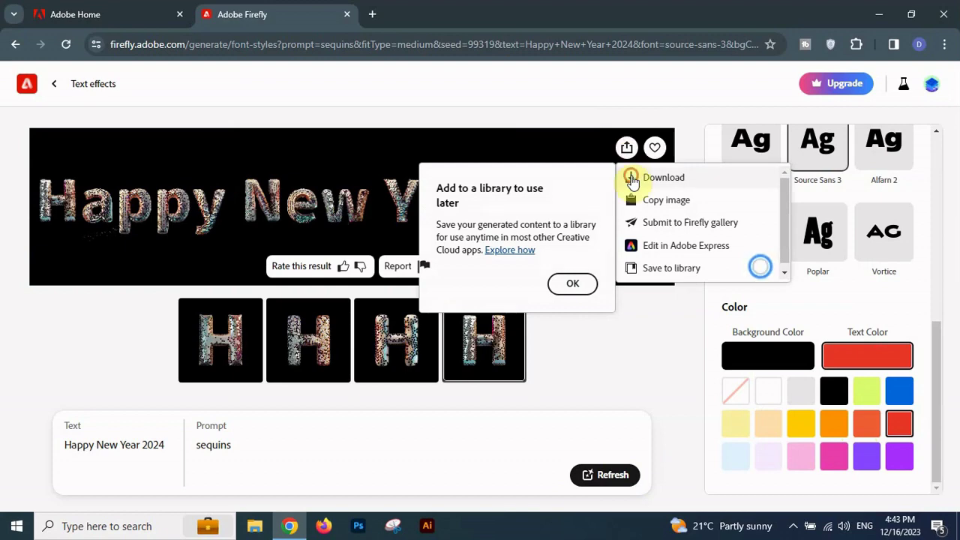
pyautogui.click(633, 178)
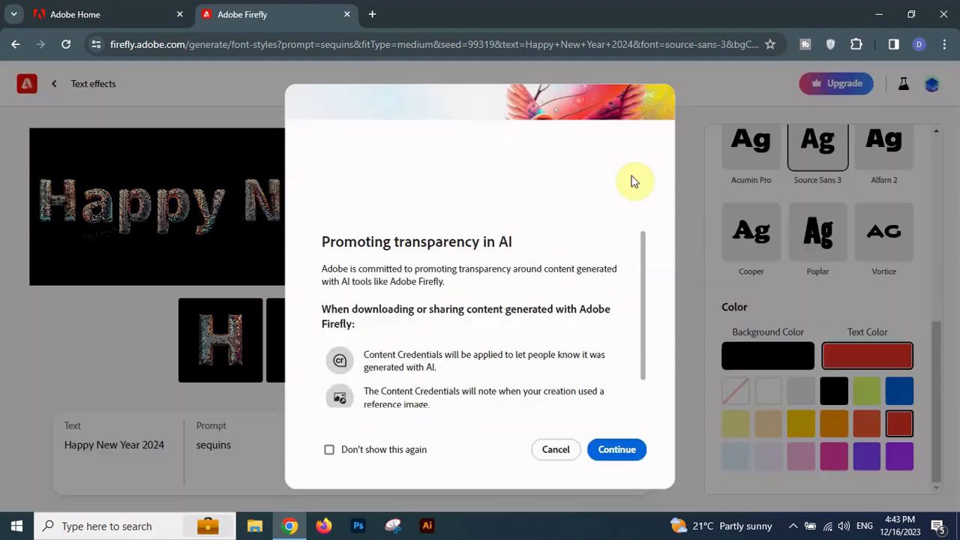
pyautogui.click(329, 450)
pyautogui.click(634, 453)
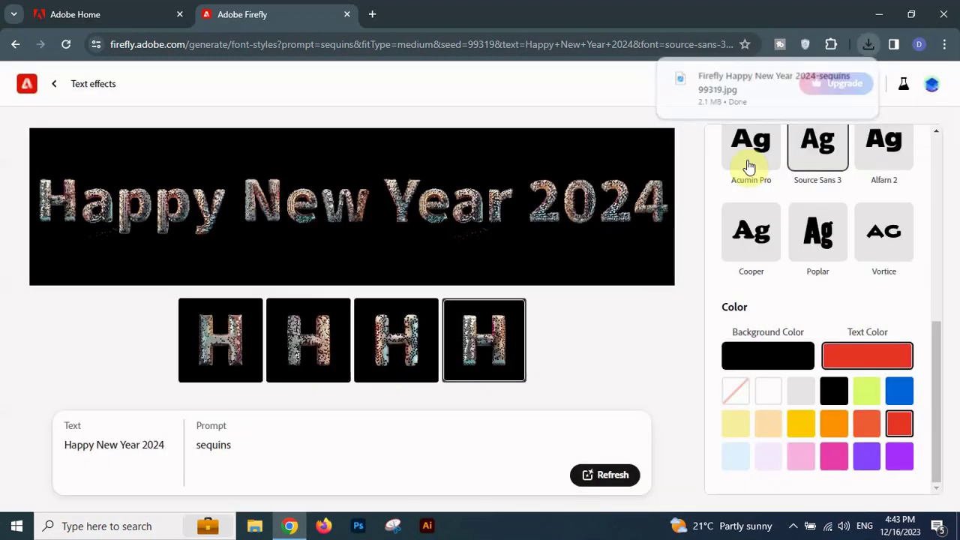
pyautogui.click(783, 104)
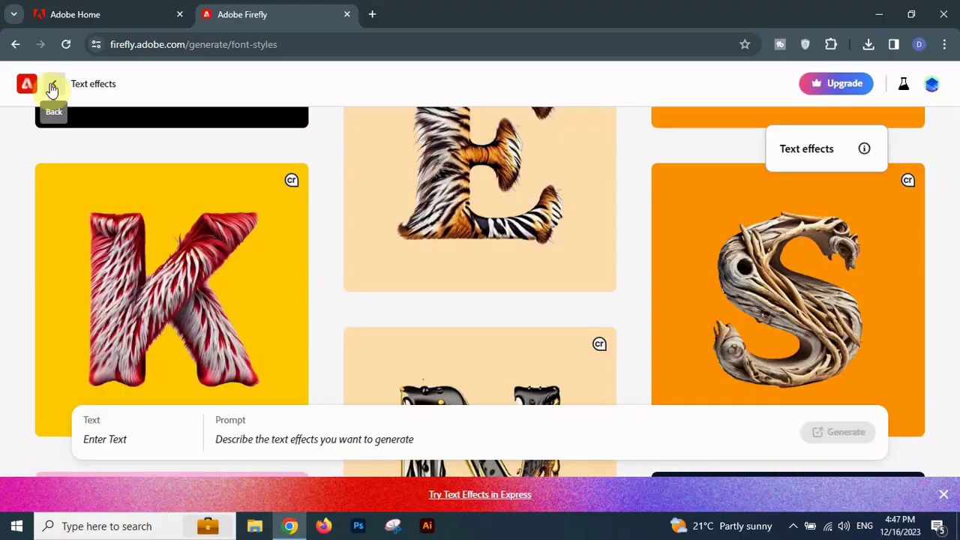
# Browse the text effects gallery and start from the flower lei sample
pyautogui.moveTo(401, 278)
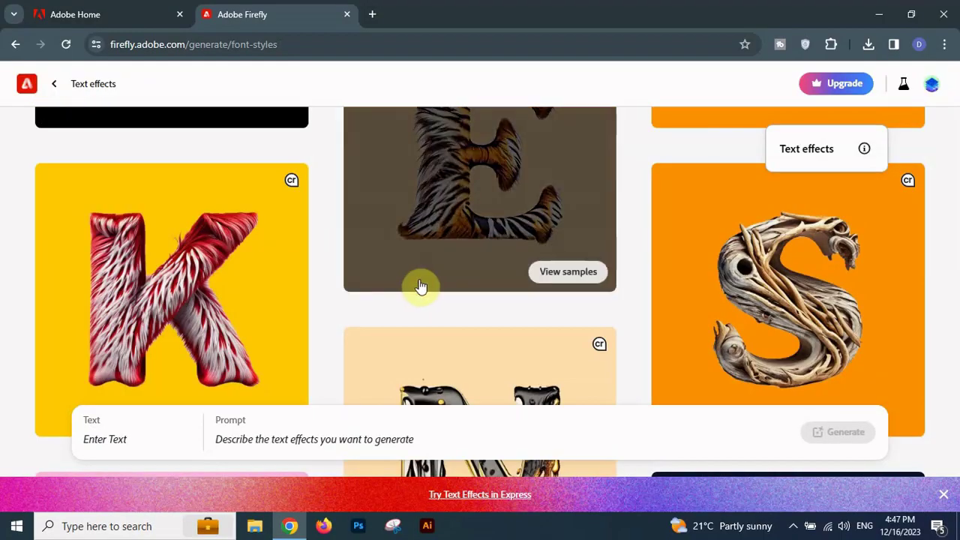
pyautogui.scroll(2, 420, 286)
pyautogui.scroll(-10, 428, 277)
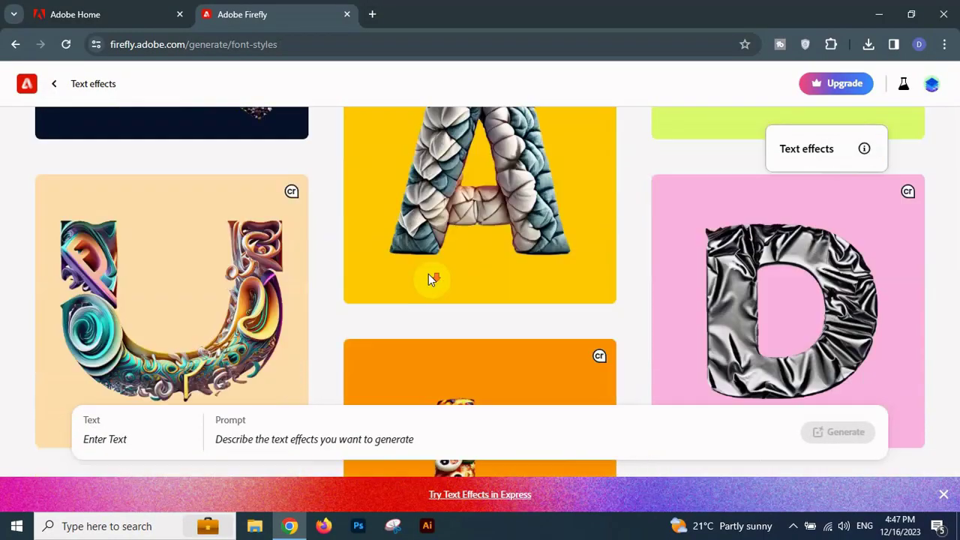
pyautogui.scroll(6, 428, 279)
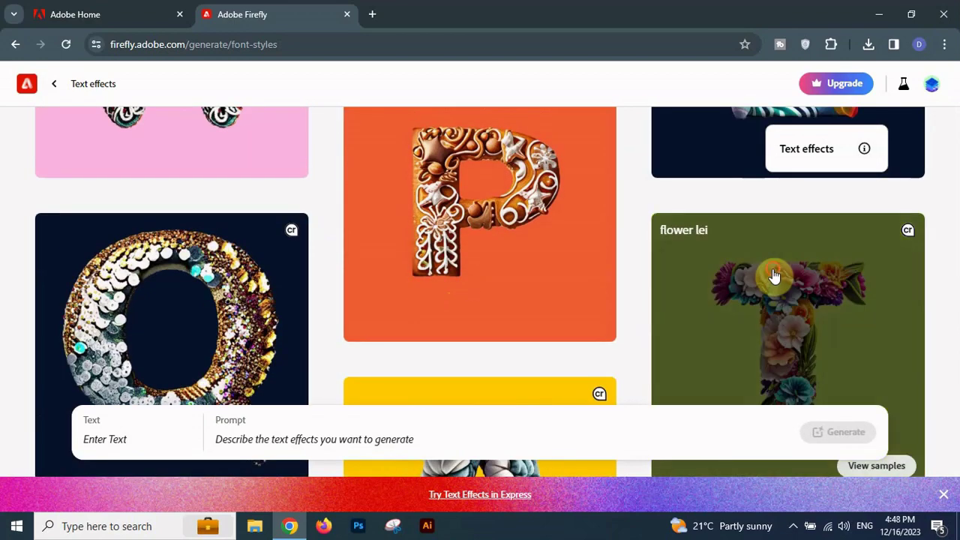
pyautogui.click(775, 276)
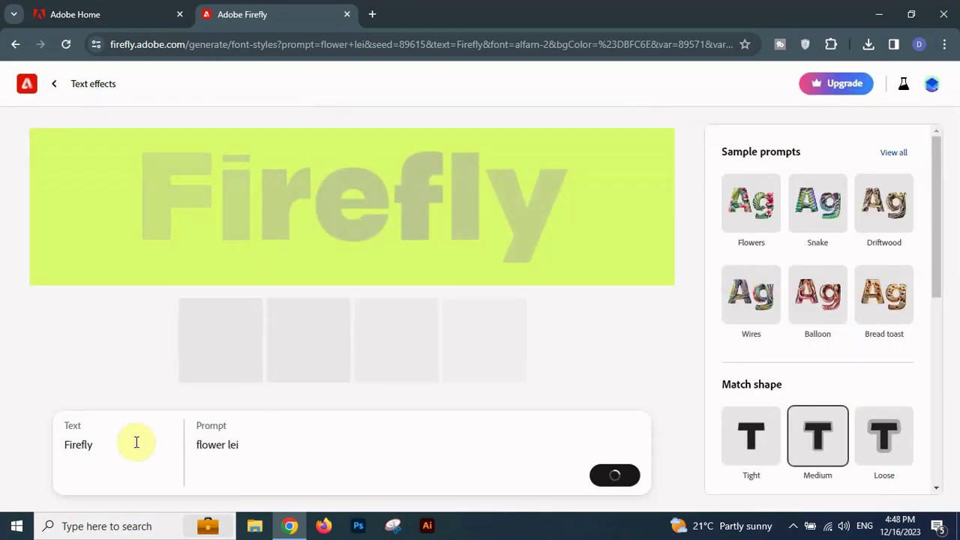
# Replace the sample text Firefly with Happy Birthday, keeping the flower lei prompt
pyautogui.moveTo(135, 443); pyautogui.dragTo(38, 450)
pyautogui.write('Happy Bir')
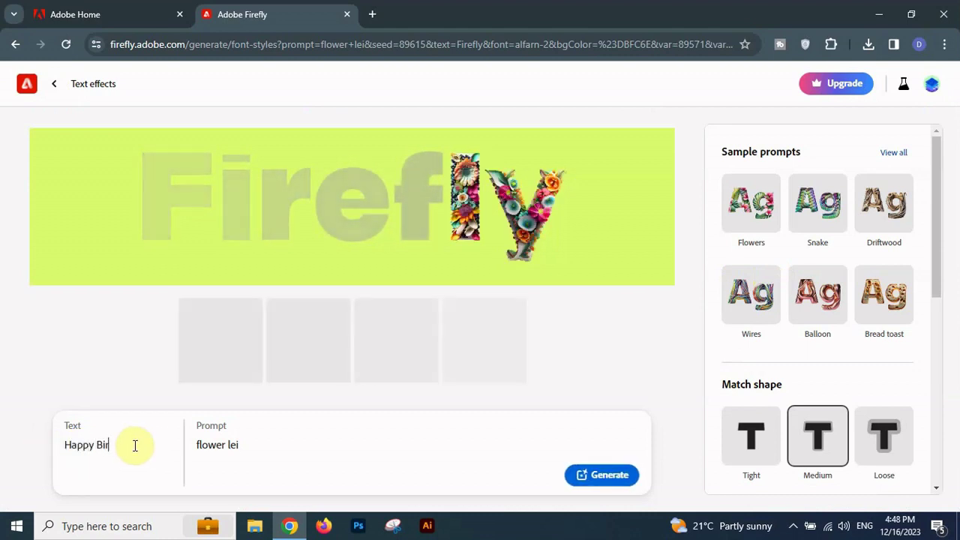
pyautogui.write('thday')
# Set the background colour to orange-red and generate the Happy Birthday text effect
pyautogui.scroll(-1, 850, 426)
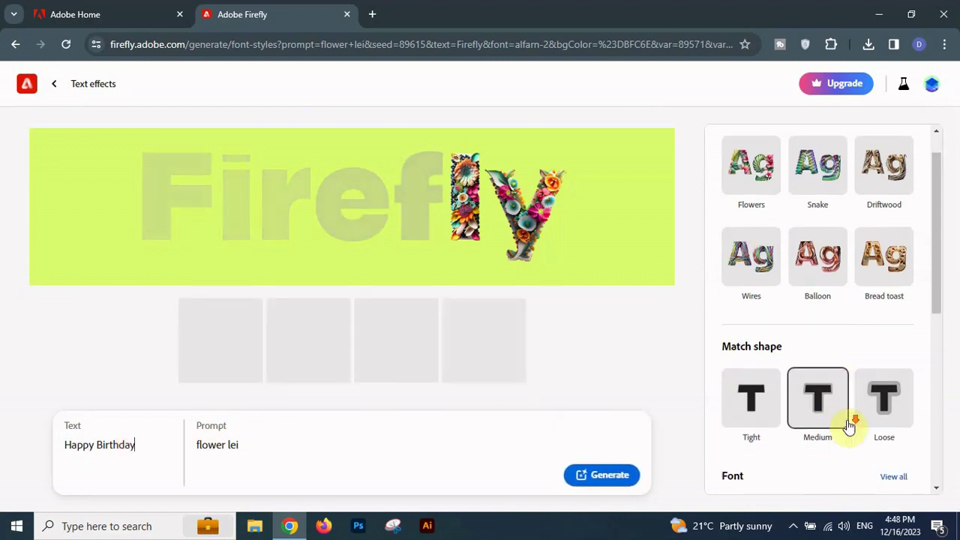
pyautogui.scroll(-5, 847, 426)
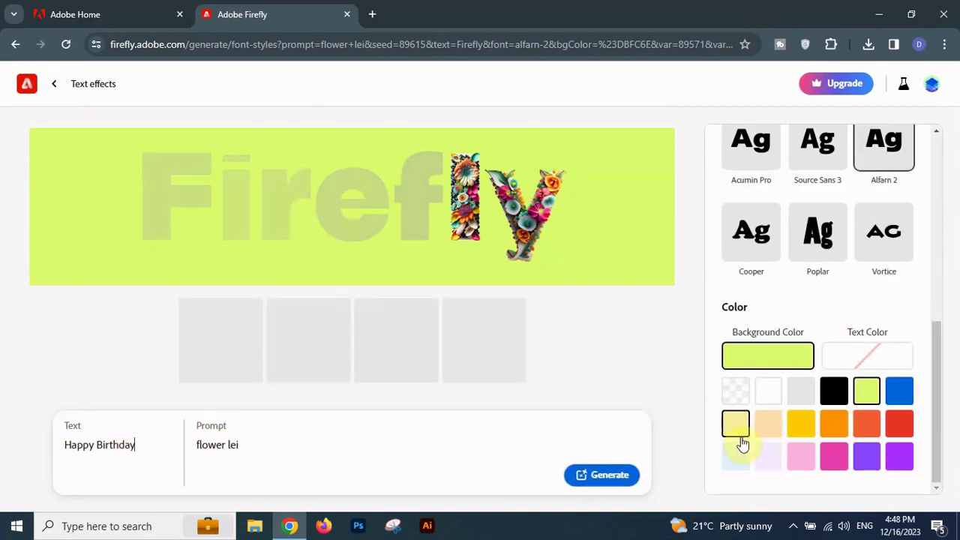
pyautogui.click(868, 434)
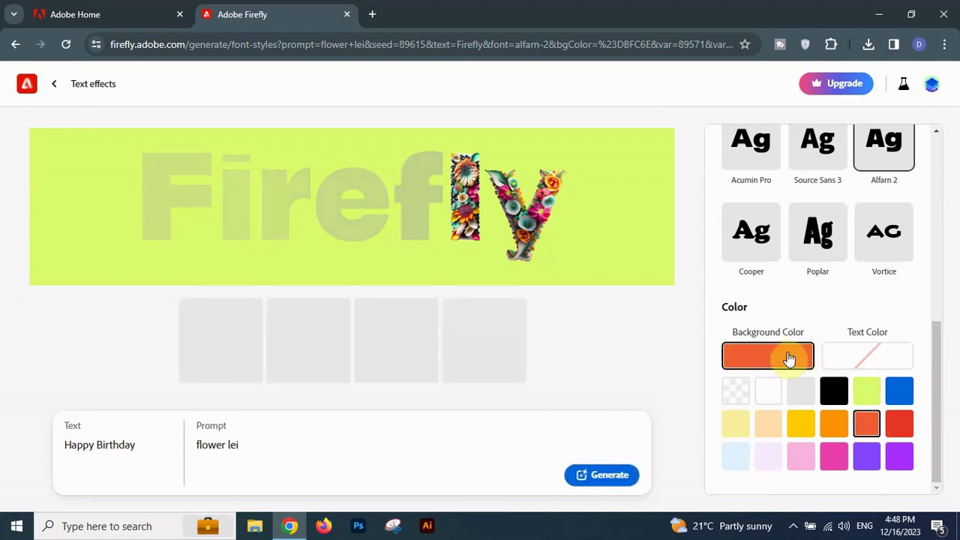
pyautogui.click(594, 476)
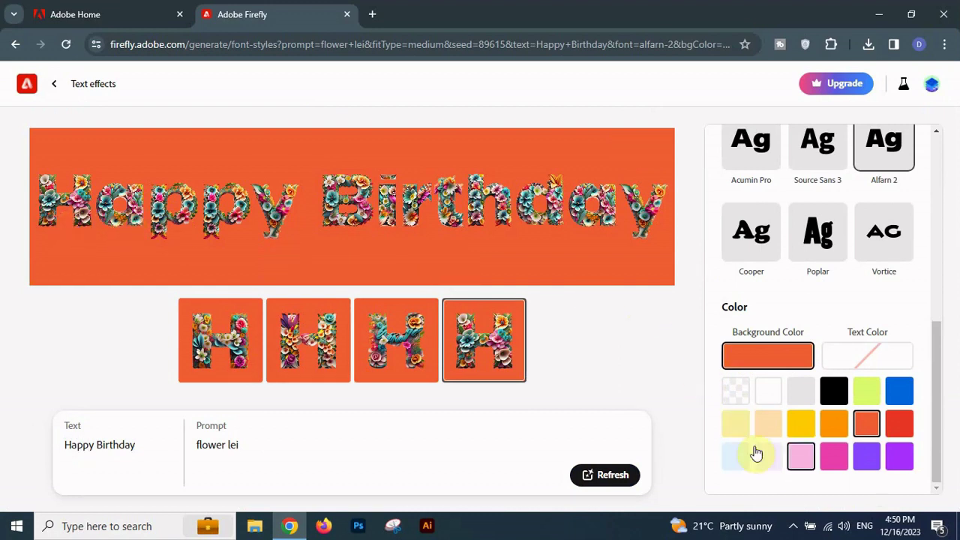
# Try a golden yellow and a lime green background on the Happy Birthday effect, regenerating it for each colour
pyautogui.click(803, 433)
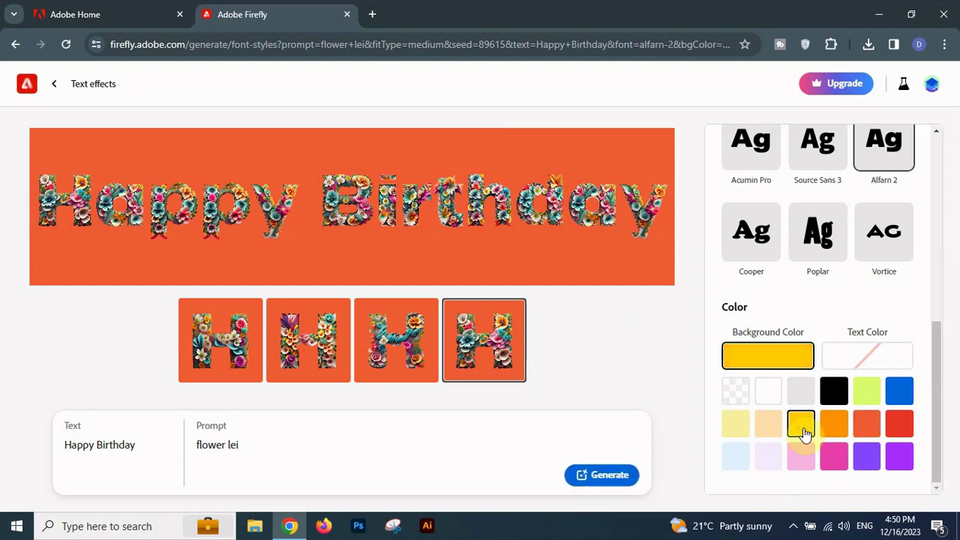
pyautogui.click(625, 475)
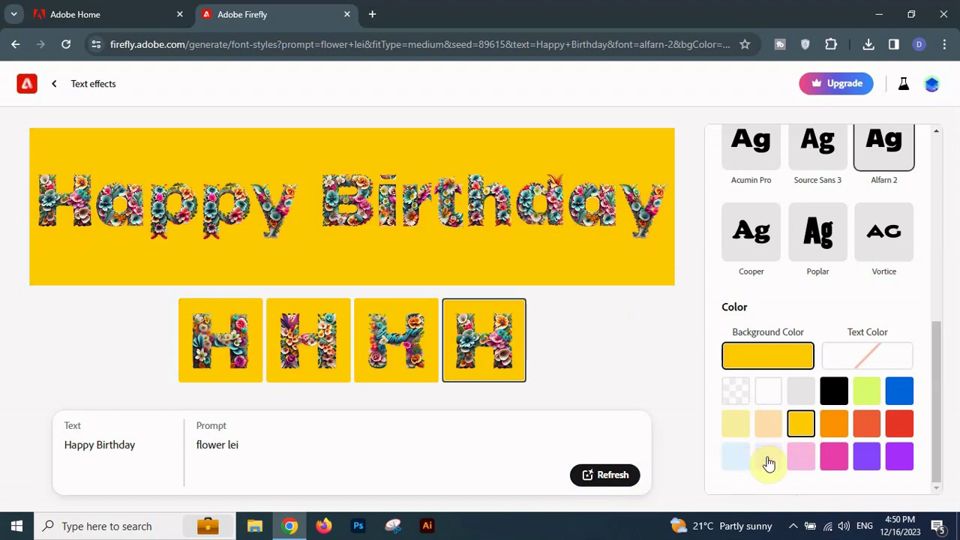
pyautogui.click(866, 392)
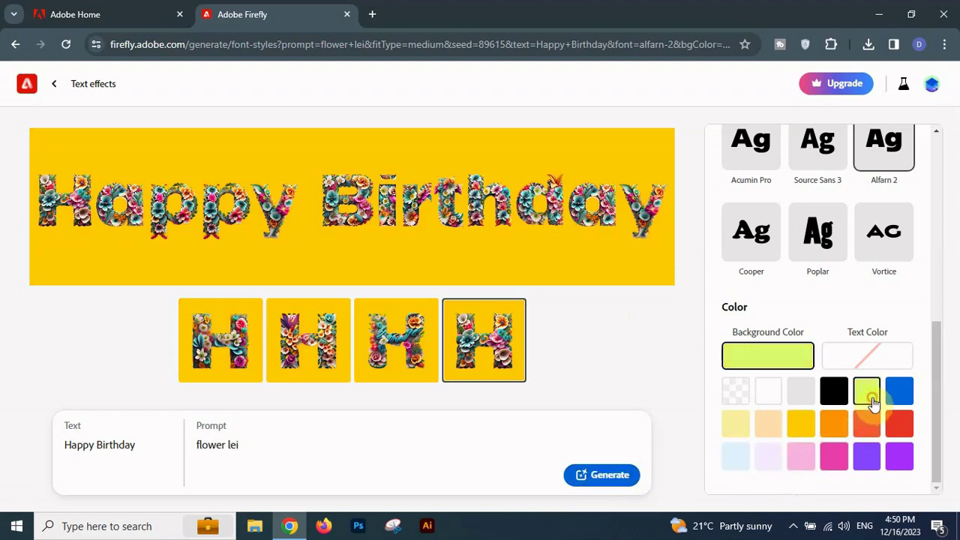
pyautogui.click(615, 477)
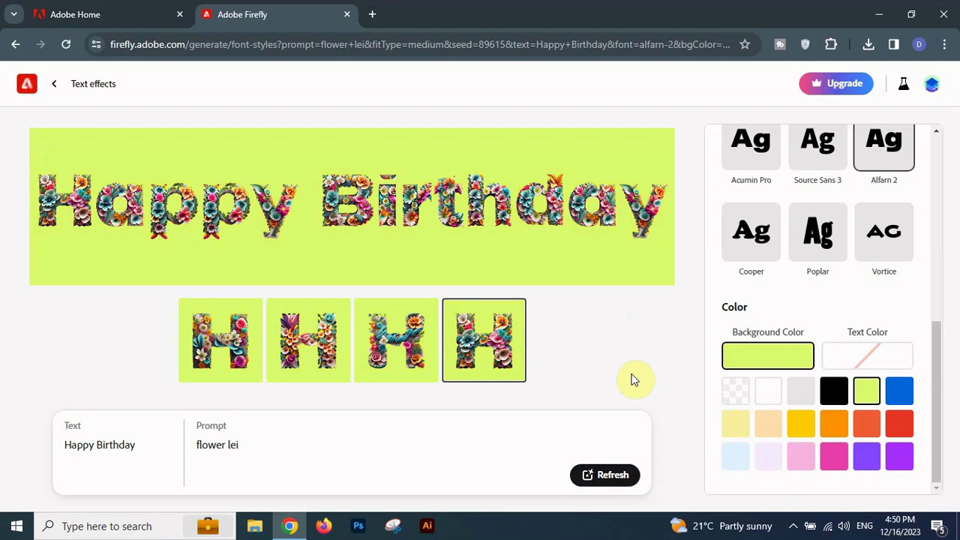
# Set the background colour of the Happy Birthday effect to white and regenerate it
pyautogui.click(767, 390)
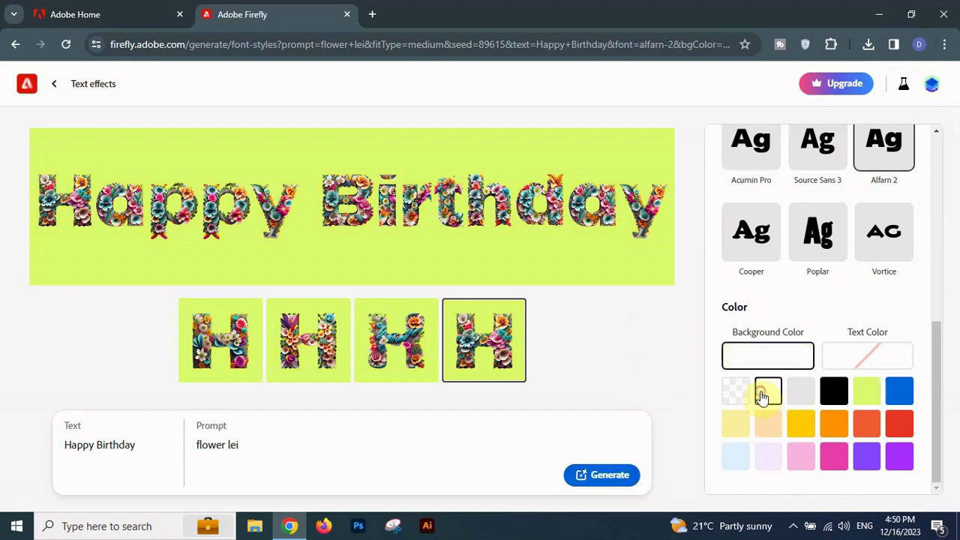
pyautogui.click(608, 476)
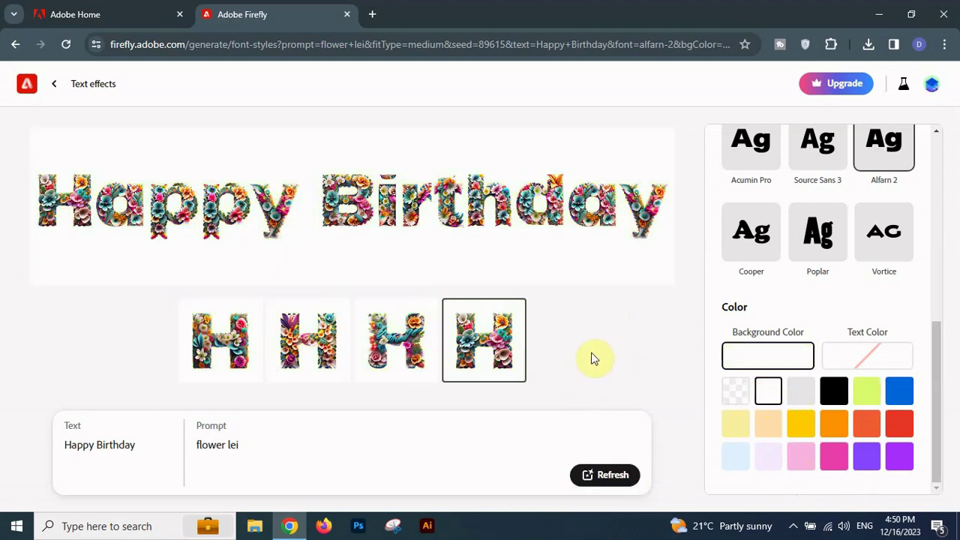